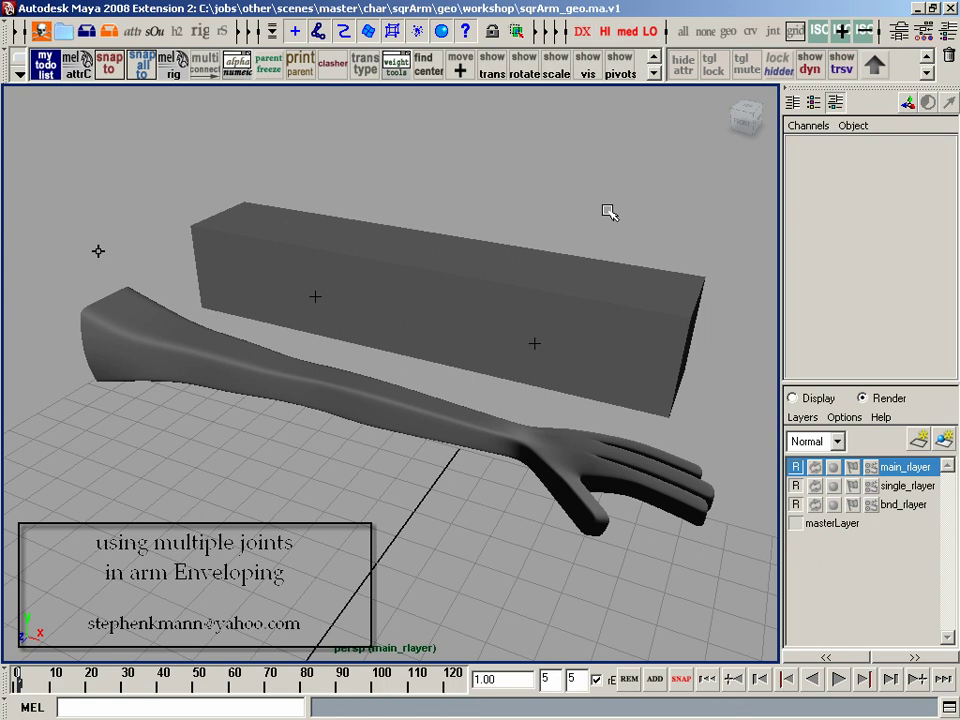
- Examine the joint skeleton inside the arm and box meshes by switching X-ray display on and off
key("alt+x")
key("alt+x")
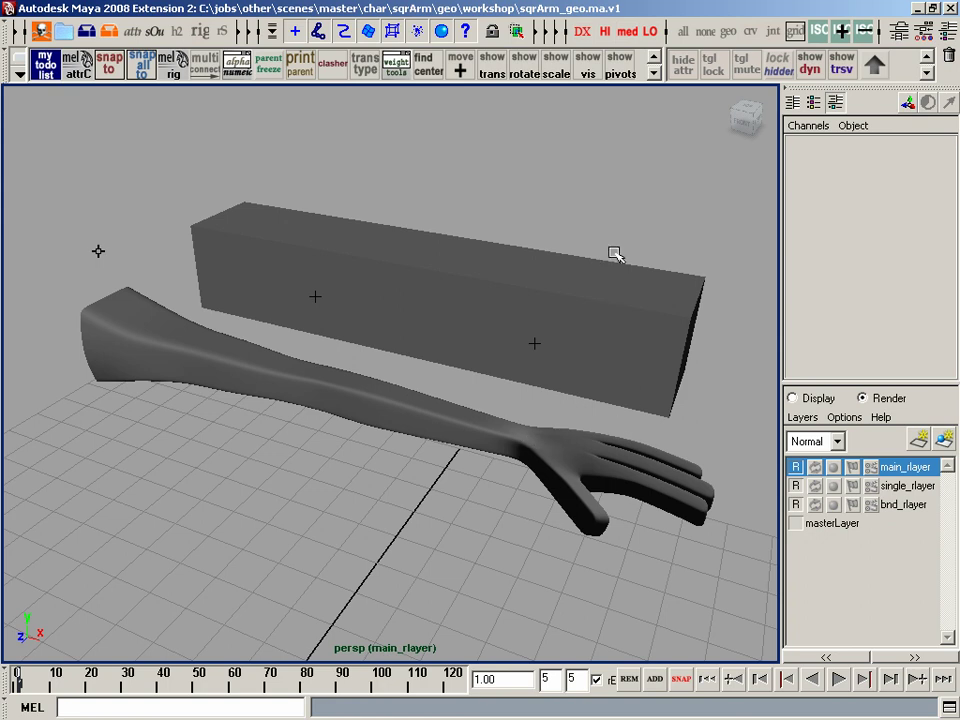
left_click_drag(582, 257, 574, 244, "alt")
key("alt+x")
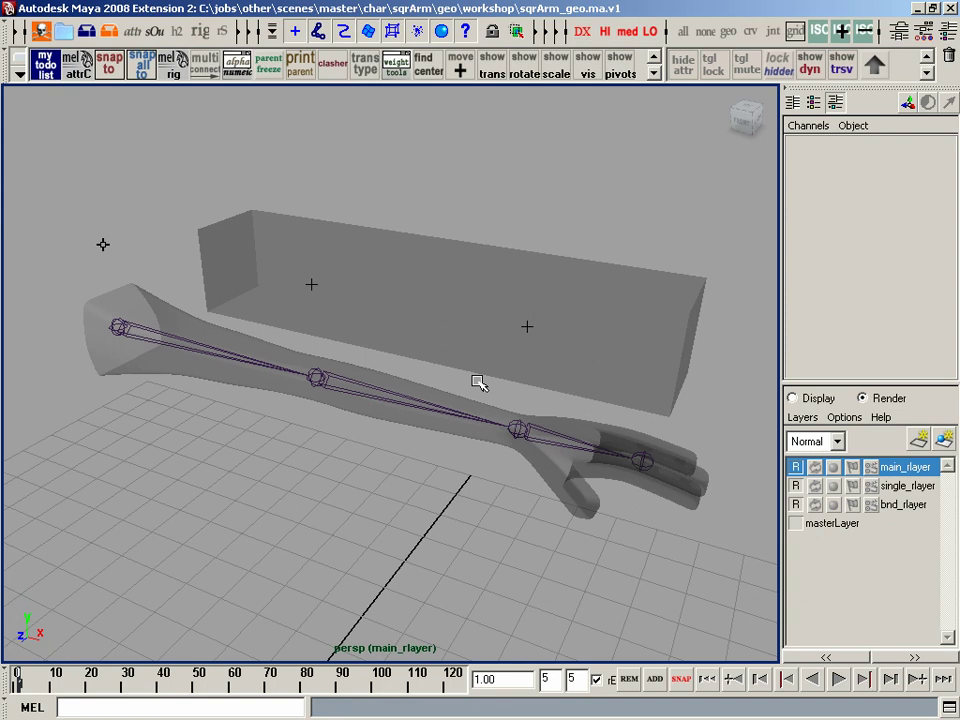
key("alt+x")
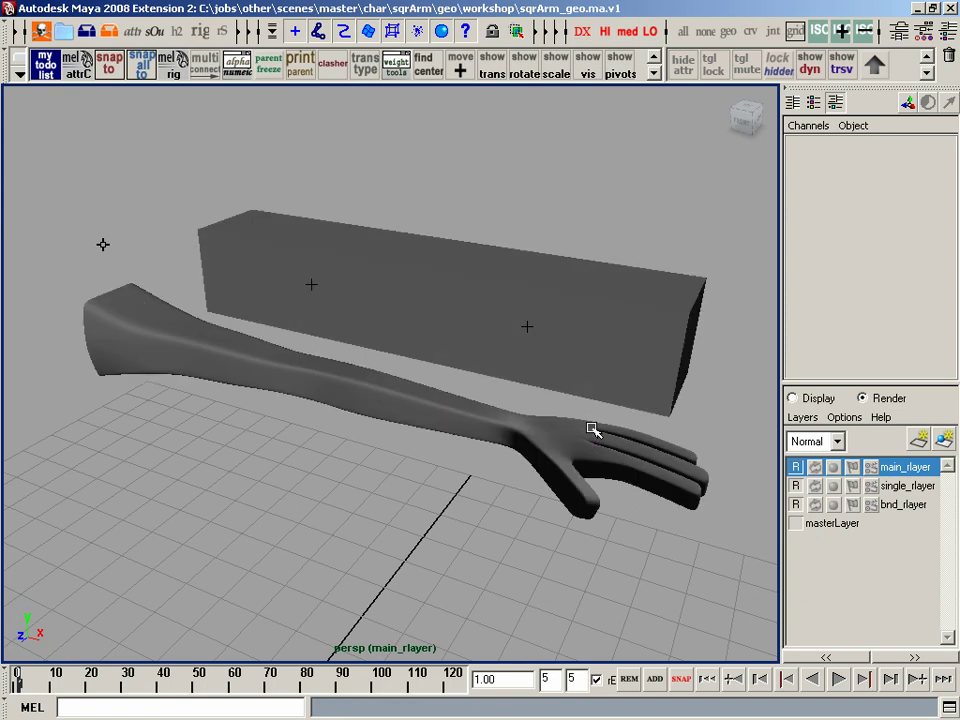
middle_click_drag(591, 429, 570, 399, "alt")
left_click_drag(562, 401, 552, 391, "alt")
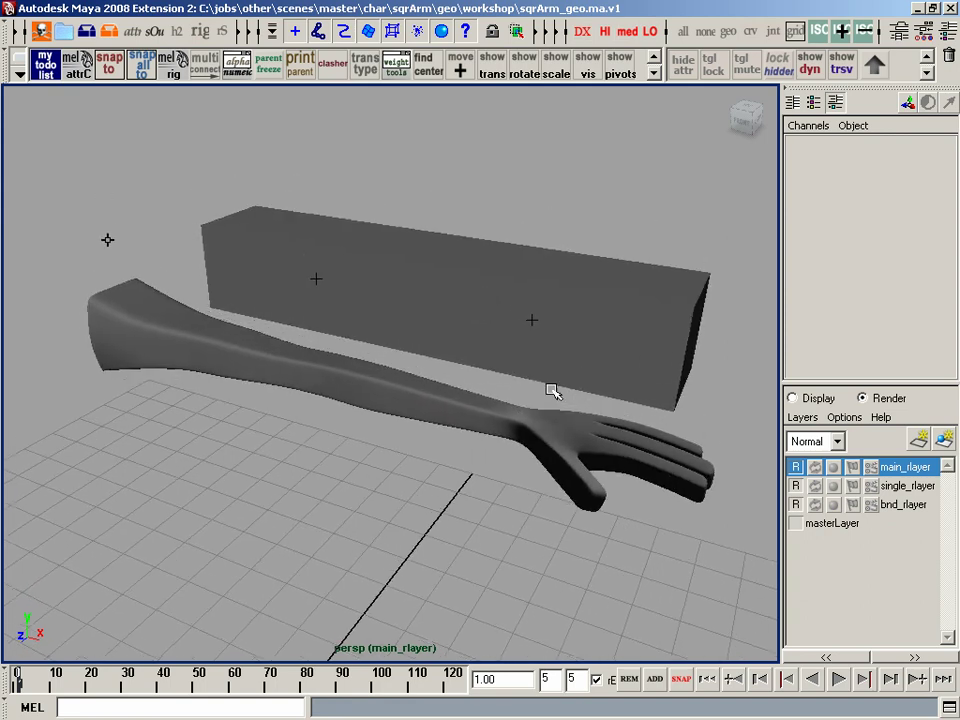
- Test the wrist control joint with a bend of about 55° around Z and a twist of about 92° around X, undoing each
left_click_drag(500, 303, 525, 306)
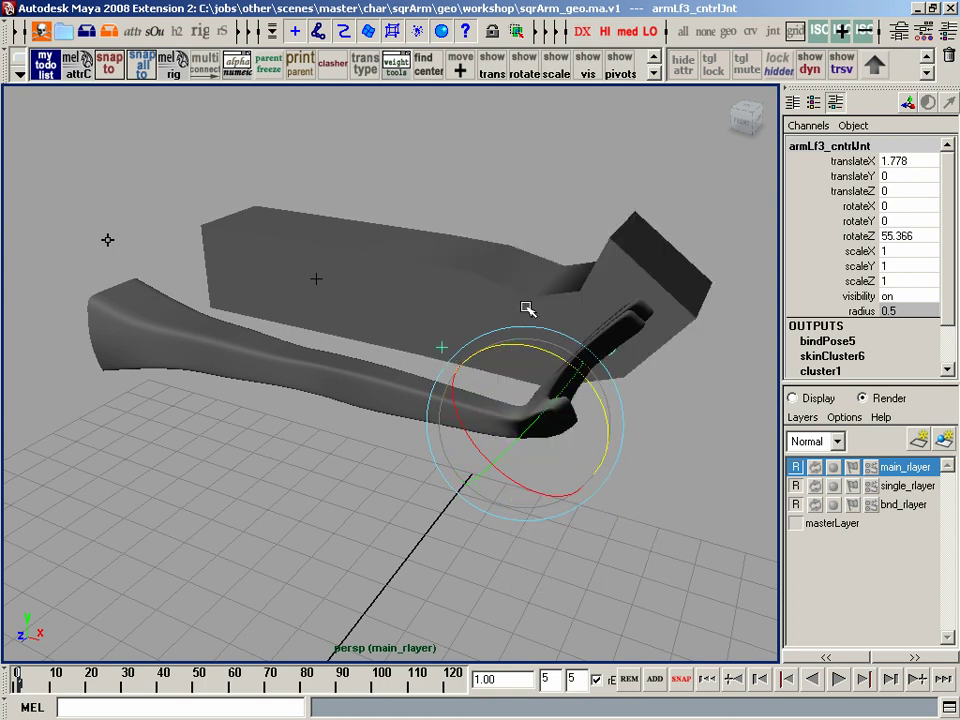
key("ctrl+z")
left_click_drag(540, 373, 493, 476)
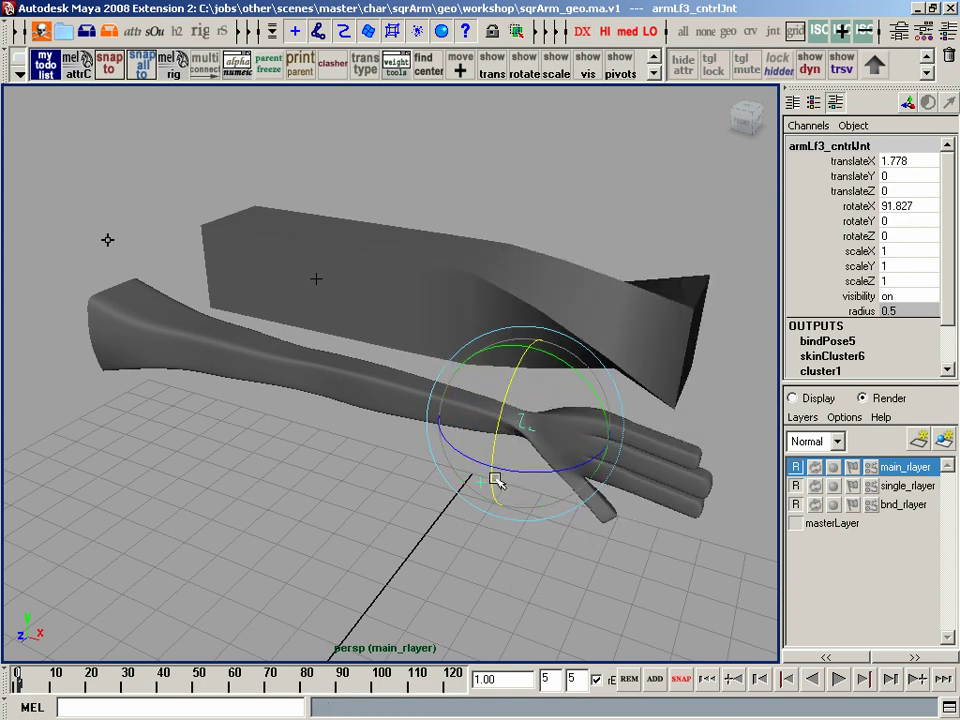
right_click_drag(493, 476, 446, 461, "alt")
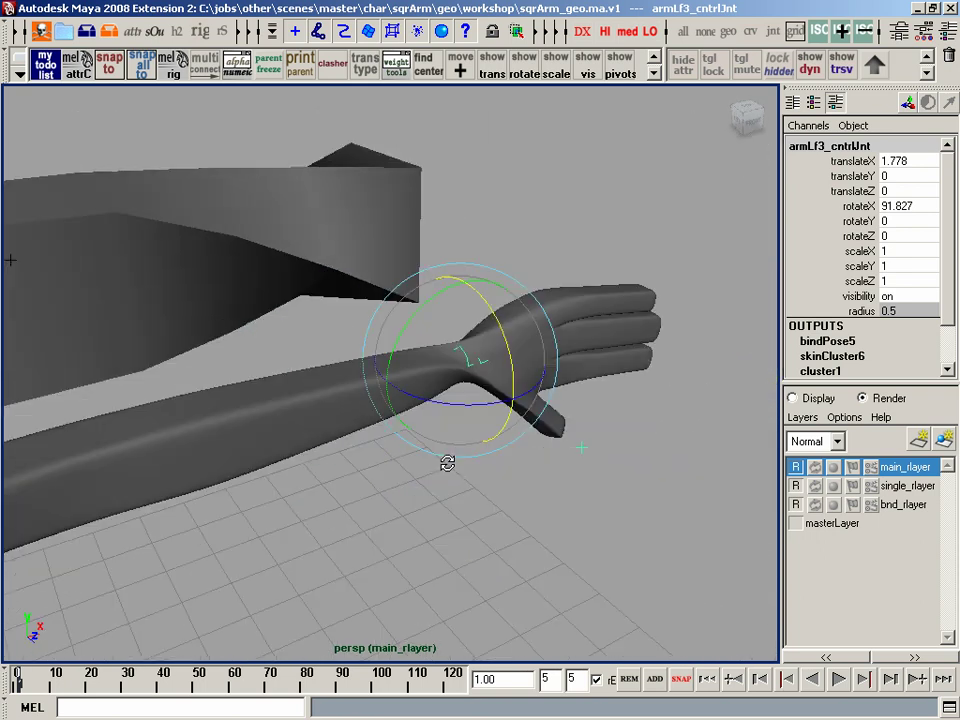
mouse_move(446, 461)
left_mouse_down("alt")
mouse_move(568, 459)
mouse_move(433, 470)
left_mouse_up("alt")
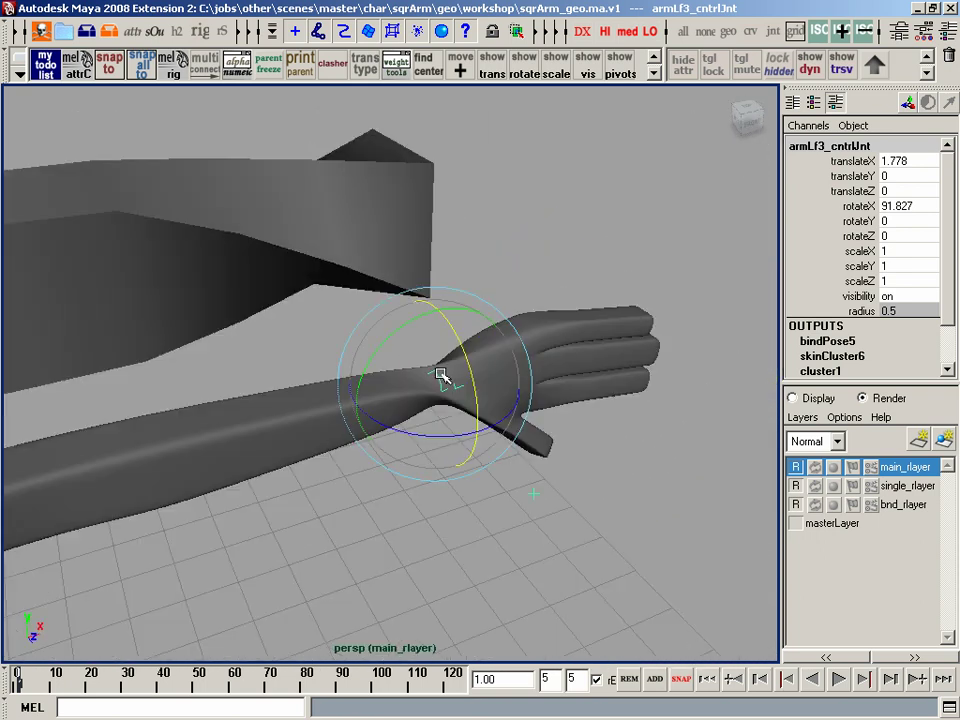
left_click_drag(441, 374, 476, 352, "alt")
key("ctrl+z")
- Try one more rotation of the wrist joint and undo back to its zero pose
left_click_drag(457, 267, 484, 397)
key("ctrl+z")
key("ctrl+z")
- Twist the wrist joint about 81° around X, inspect the forearm deformation from several angles and in X-ray, and undo the twist
left_click_drag(591, 377, 551, 390, "alt")
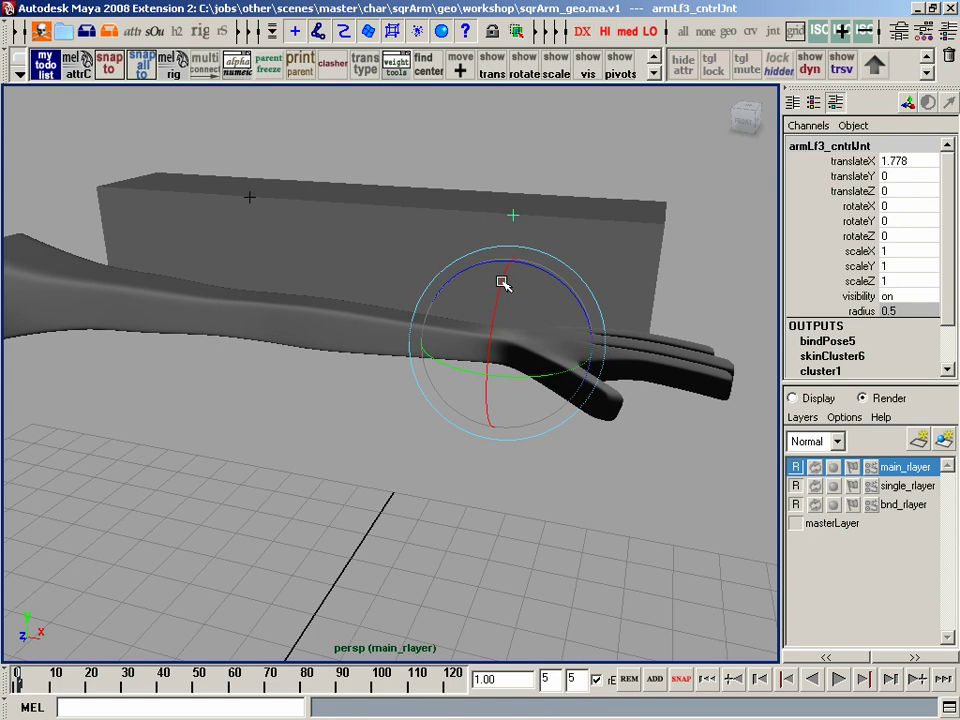
left_click_drag(501, 282, 487, 402)
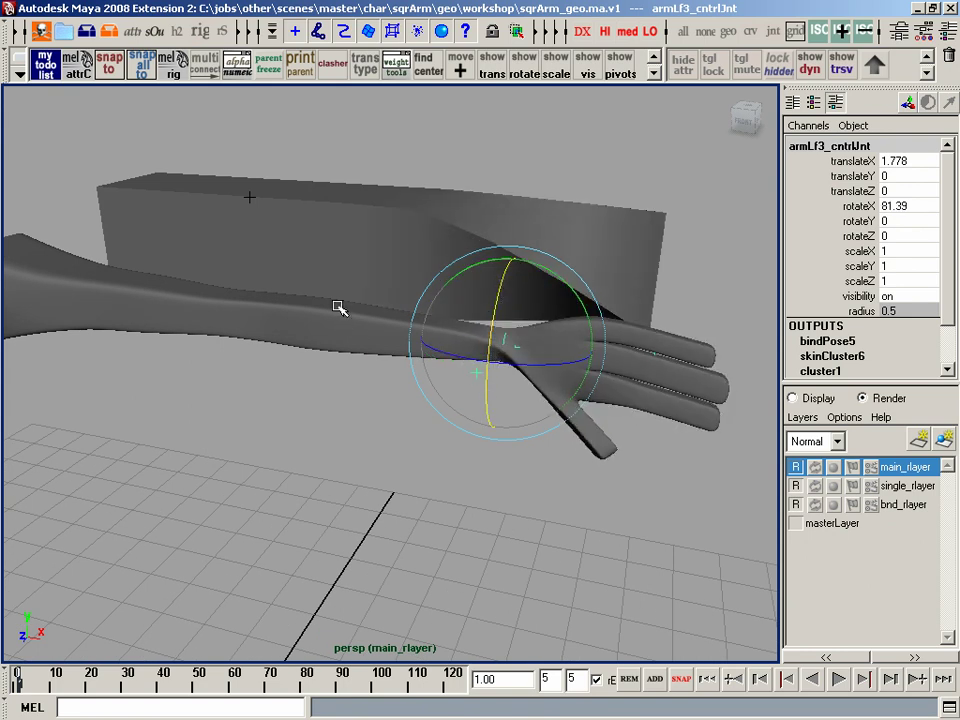
left_click_drag(356, 318, 551, 377, "alt")
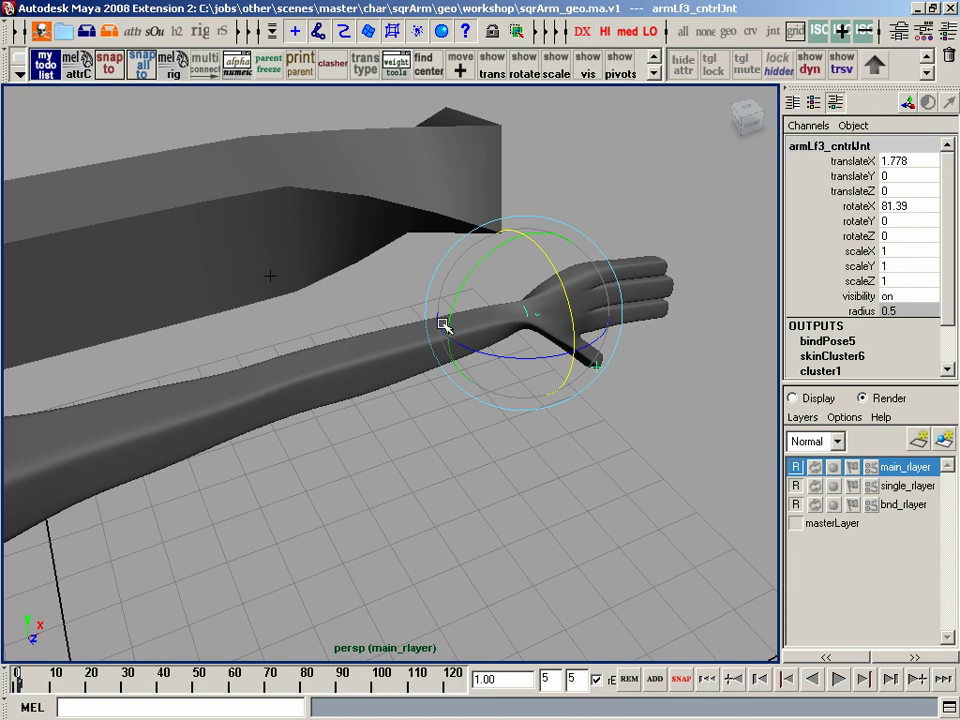
middle_click_drag(442, 323, 485, 326, "alt")
key("alt+x")
key("alt+x")
mouse_move(573, 385)
left_mouse_down("alt")
mouse_move(441, 429)
mouse_move(420, 403)
mouse_move(459, 414)
mouse_move(483, 388)
mouse_move(671, 369)
mouse_move(529, 270)
mouse_move(457, 289)
mouse_move(549, 364)
mouse_move(626, 390)
mouse_move(584, 436)
mouse_move(606, 345)
left_mouse_up("alt")
key("ctrl+z")
- Test the wrist joint with a bend of about -60° around Z and a twist of about 108° around X, undoing both
left_click_drag(513, 275, 590, 305)
key("ctrl+z")
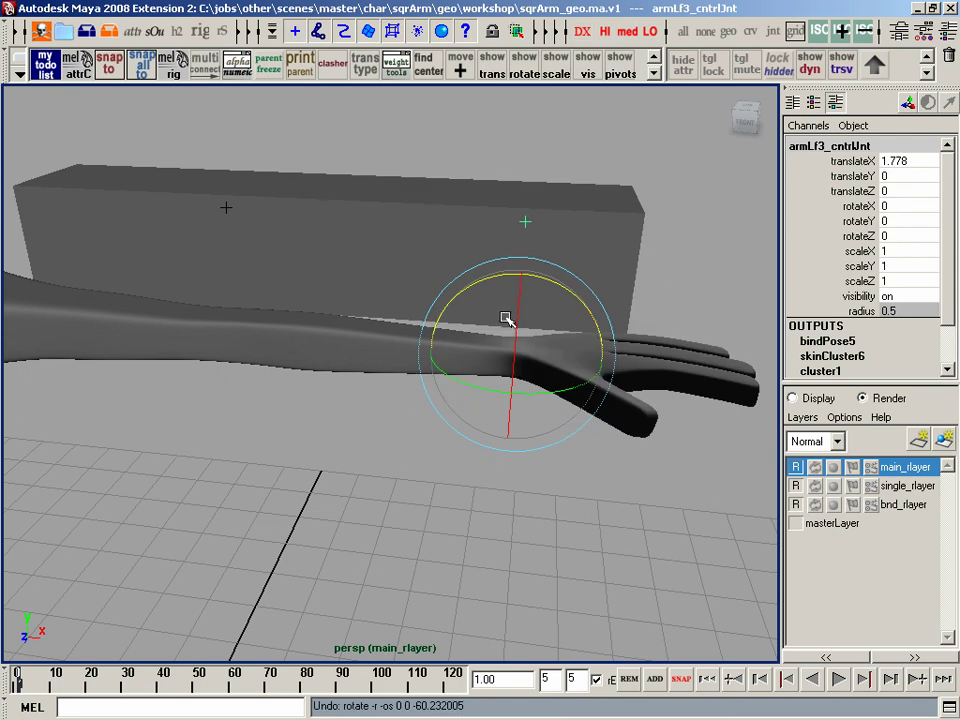
left_click_drag(520, 303, 621, 386)
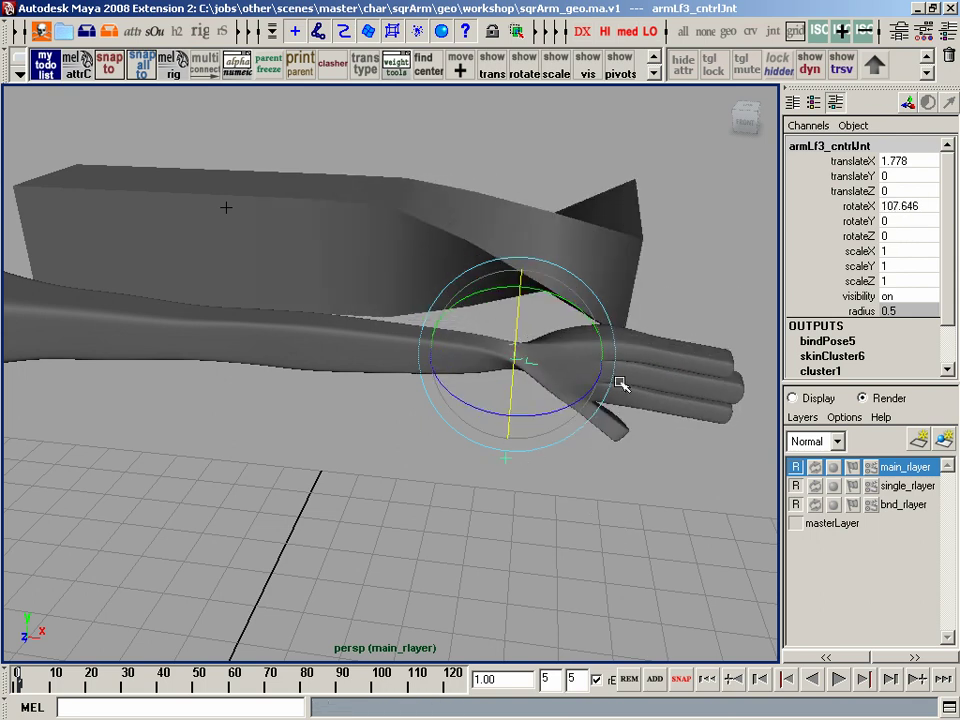
key("ctrl+z")
- Try further wrist joint rotations, including about -57° around Y, and undo each one
left_click_drag(590, 303, 501, 253)
key("ctrl+z")
left_click_drag(578, 387, 531, 388)
key("ctrl+z")
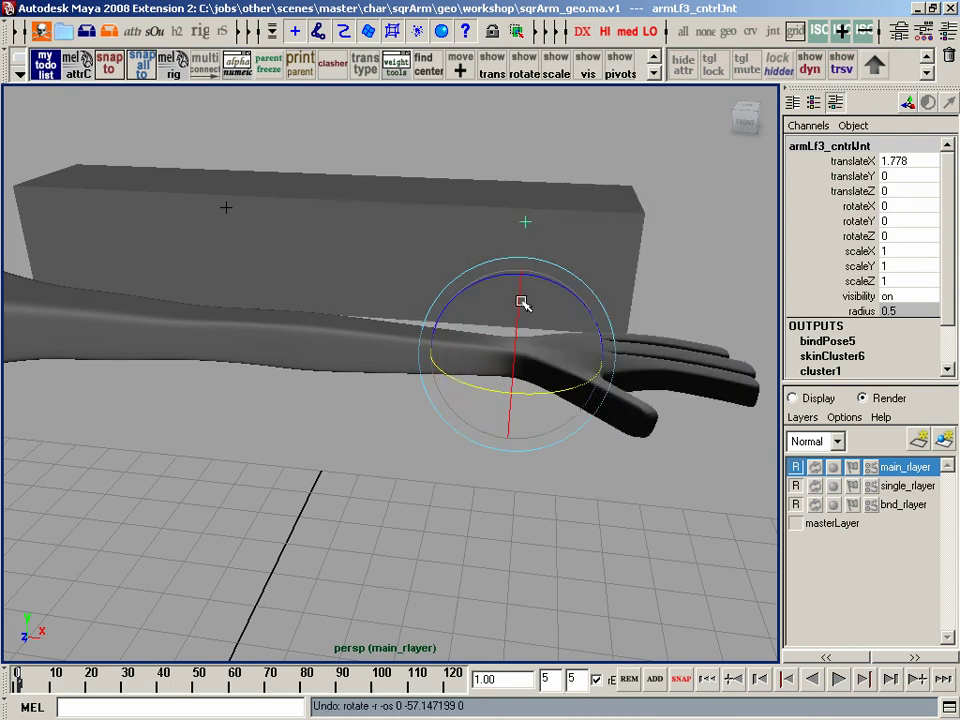
mouse_move(521, 301)
left_mouse_down()
mouse_move(516, 422)
mouse_move(521, 288)
left_mouse_up()
key("ctrl+z")
- Deselect the wrist joint and examine the main arm skeleton in X-ray display
key("alt+x")
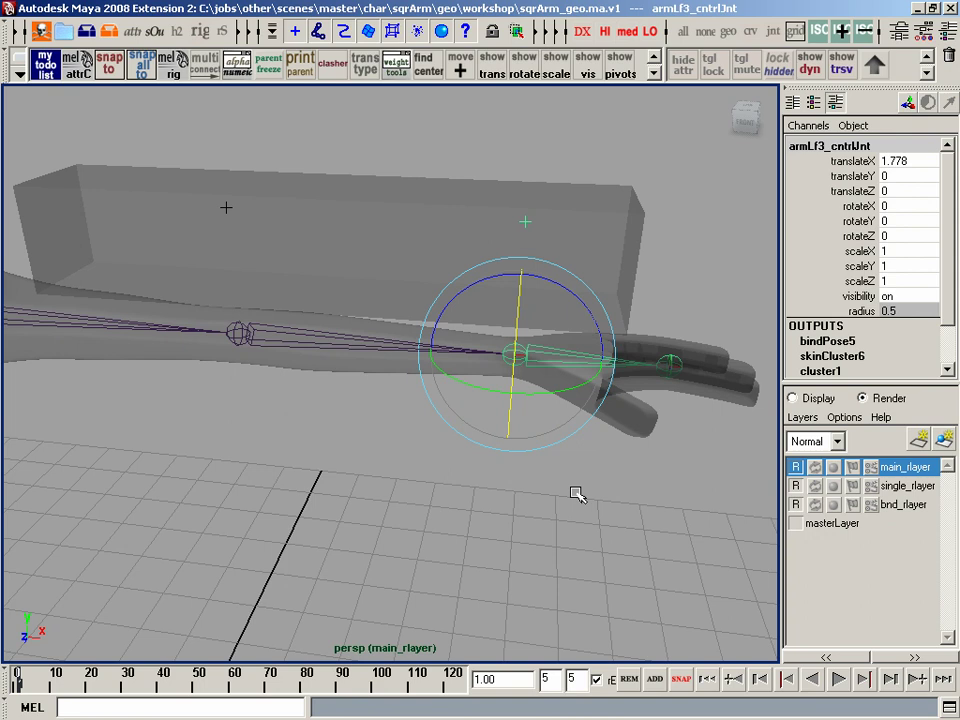
key("alt+x")
middle_click_drag(576, 493, 608, 494, "alt")
left_click(608, 494)
left_click_drag(630, 478, 598, 490, "alt")
key("alt+x")
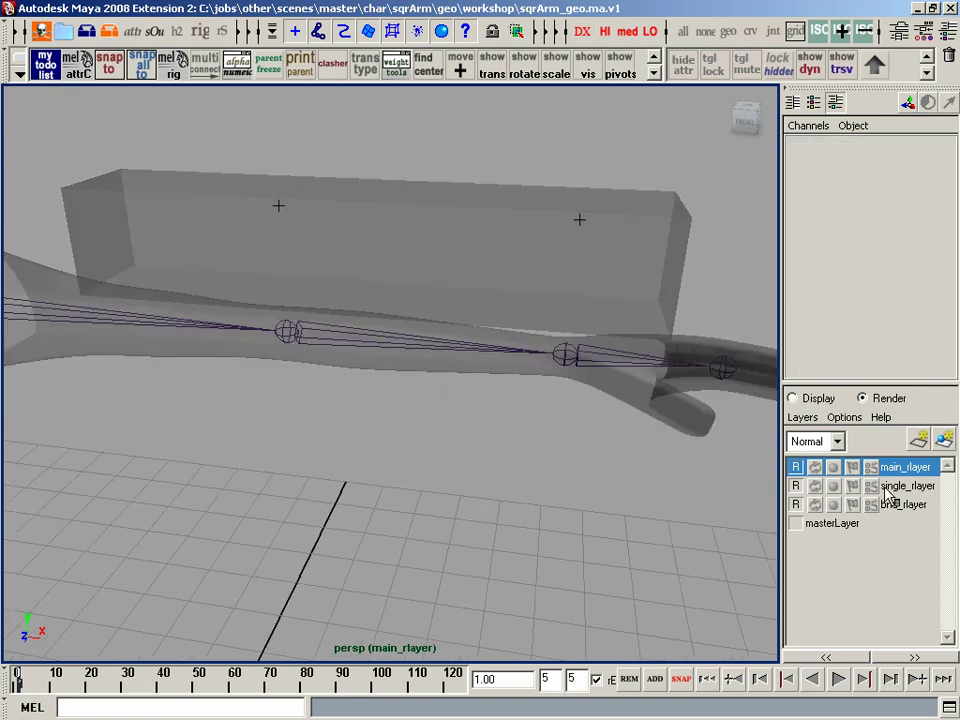
- Switch to single_rlayer and test twisting armLf4_sJnt about 38° and both forearm joints about 50° around X, undoing each twist
left_click(886, 487)
left_click_drag(505, 418, 508, 477, "alt")
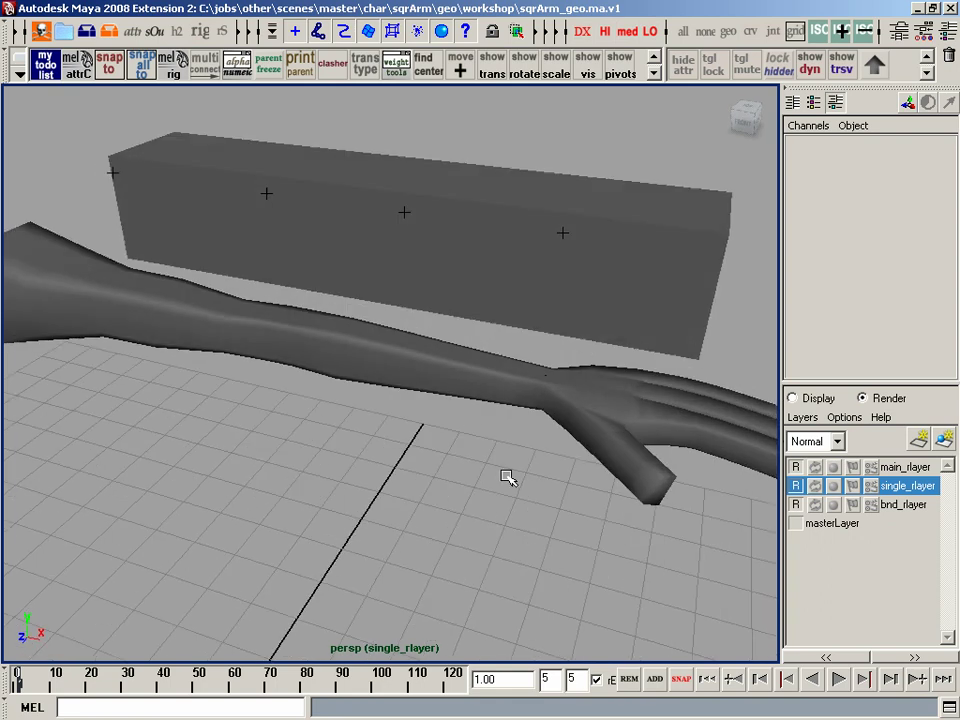
left_click_drag(383, 197, 509, 274)
left_click_drag(403, 298, 375, 347)
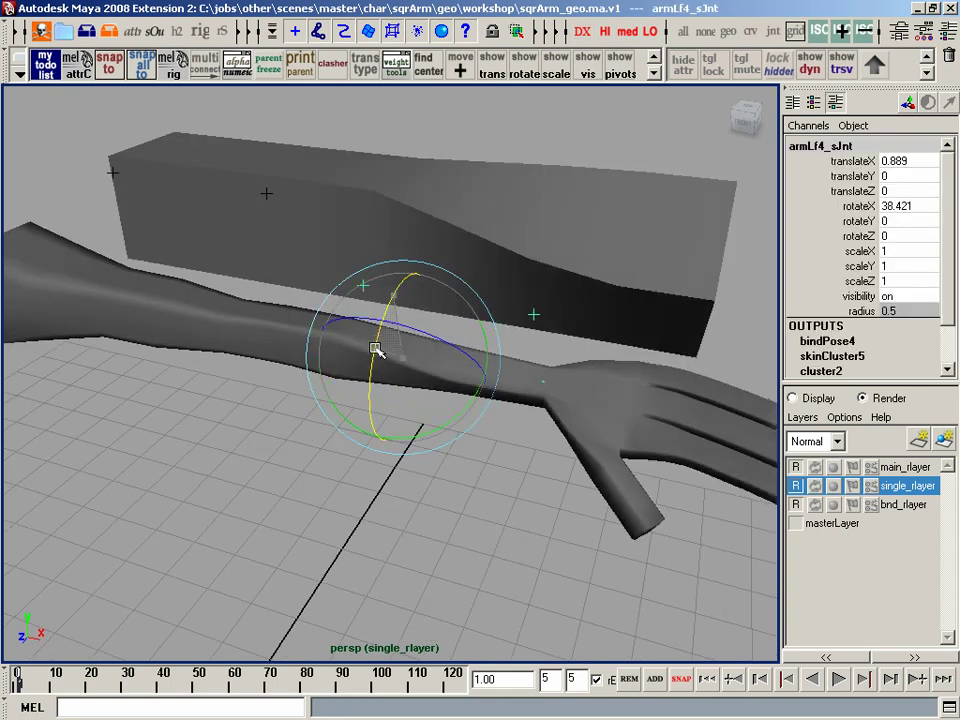
key("ctrl+z")
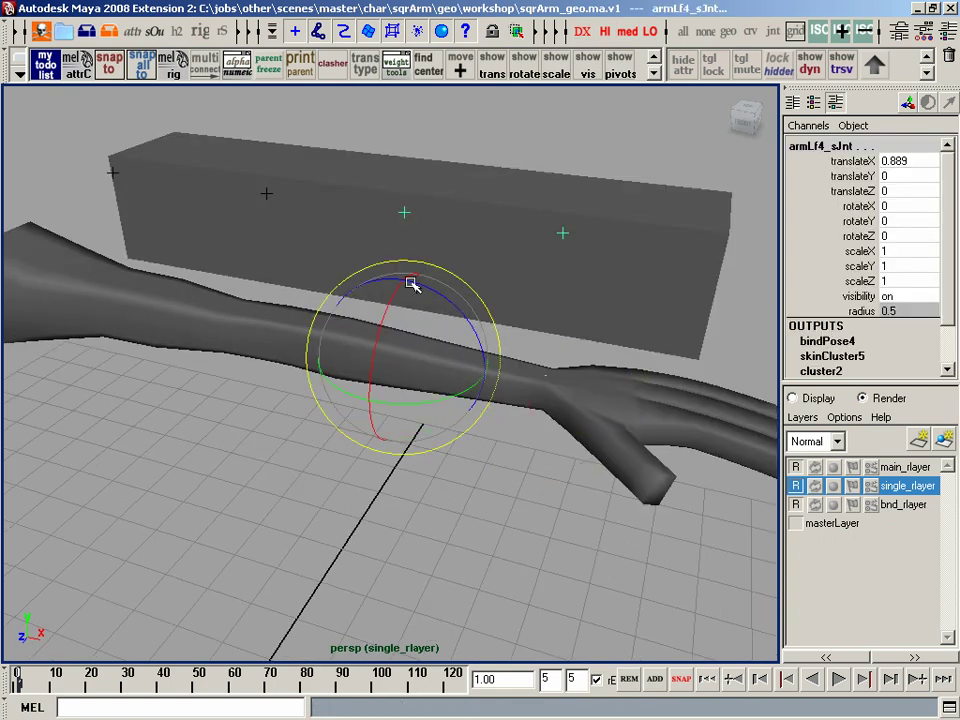
left_click_drag(411, 285, 645, 378)
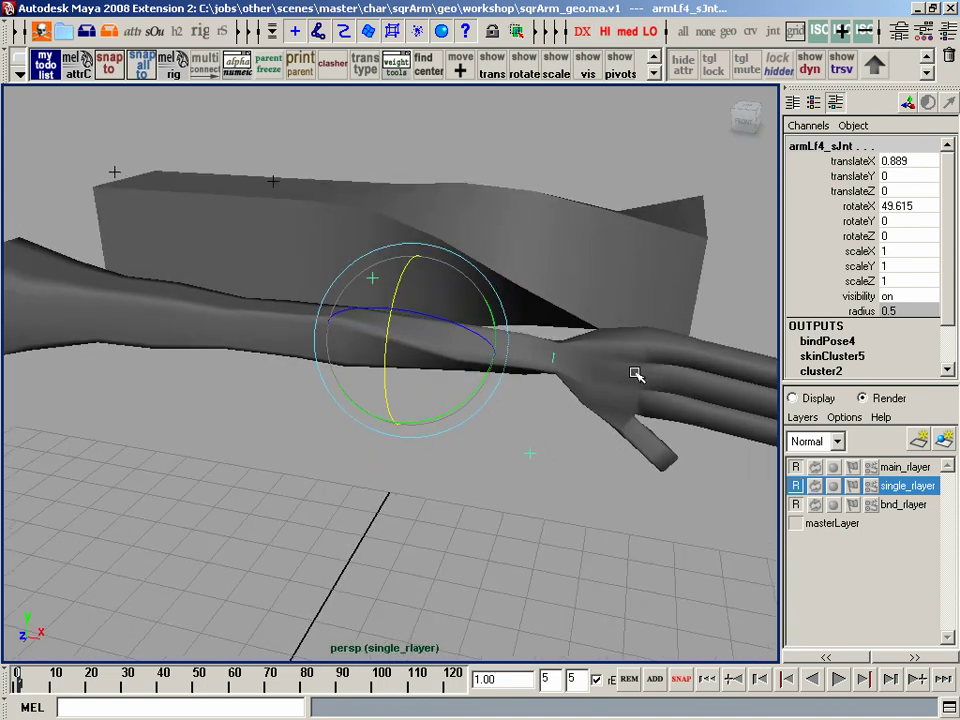
key("ctrl+z")
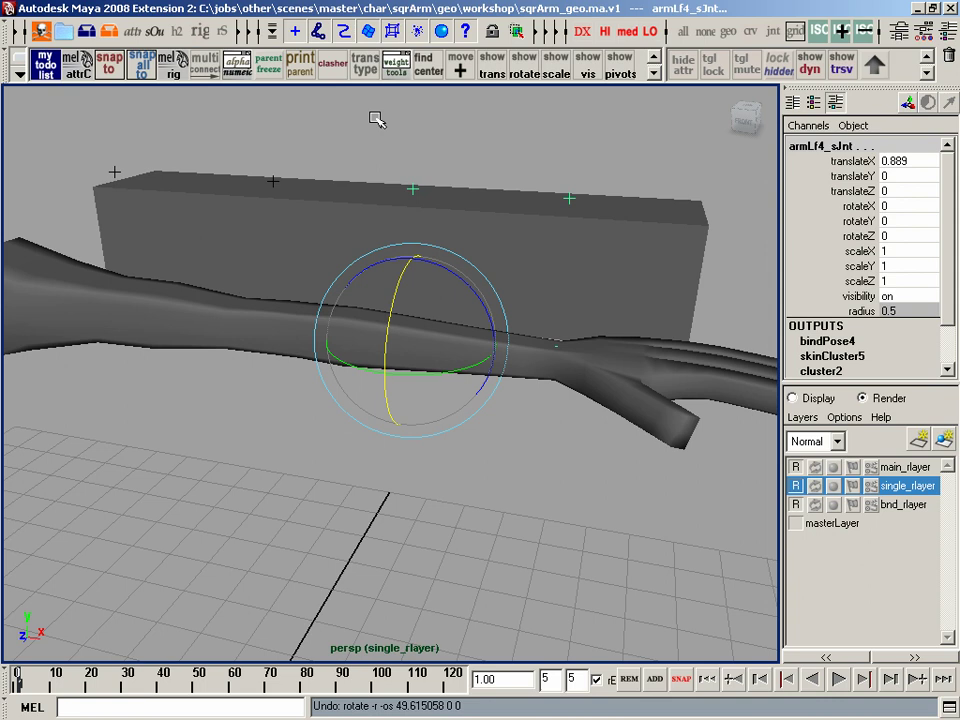
- Twist armLf4_sJnt alone to about 155° around X and undo the rotations back to the rest pose
left_click_drag(431, 296, 347, 323)
left_click_drag(289, 344, 484, 333)
key("z")
key("z")
key("z")
key("z")
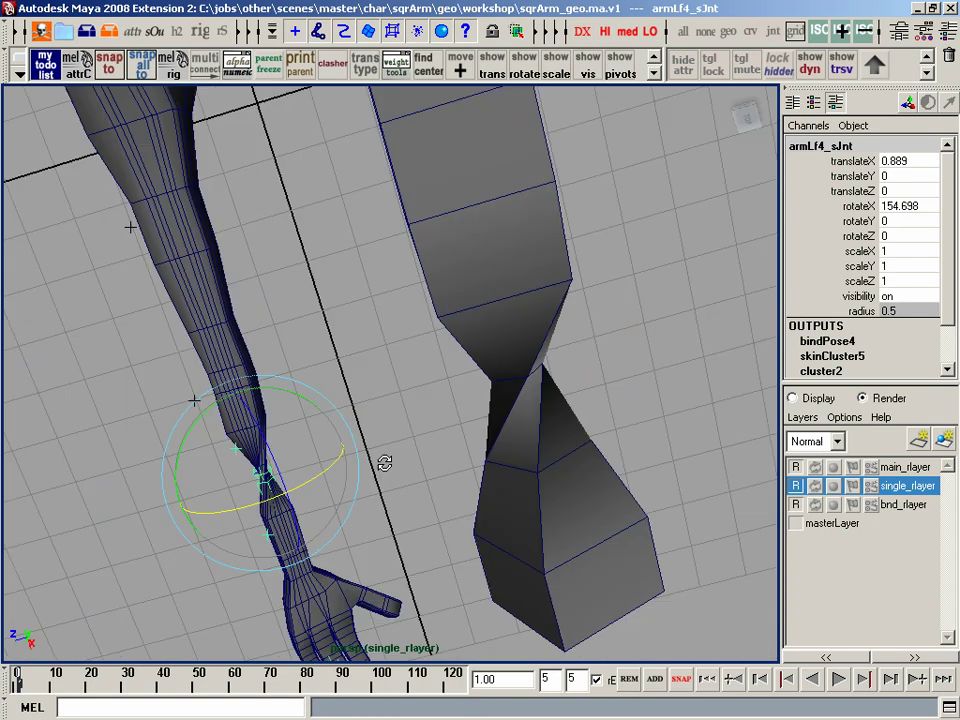
key("z")
key("z")
key("z")
key("z")
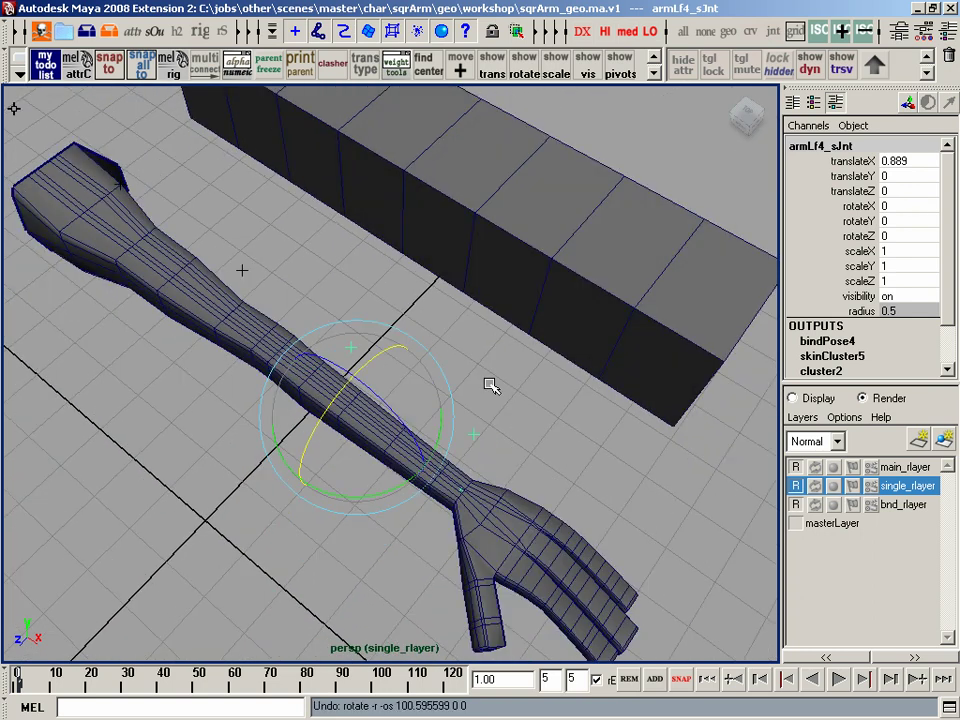
key("z")
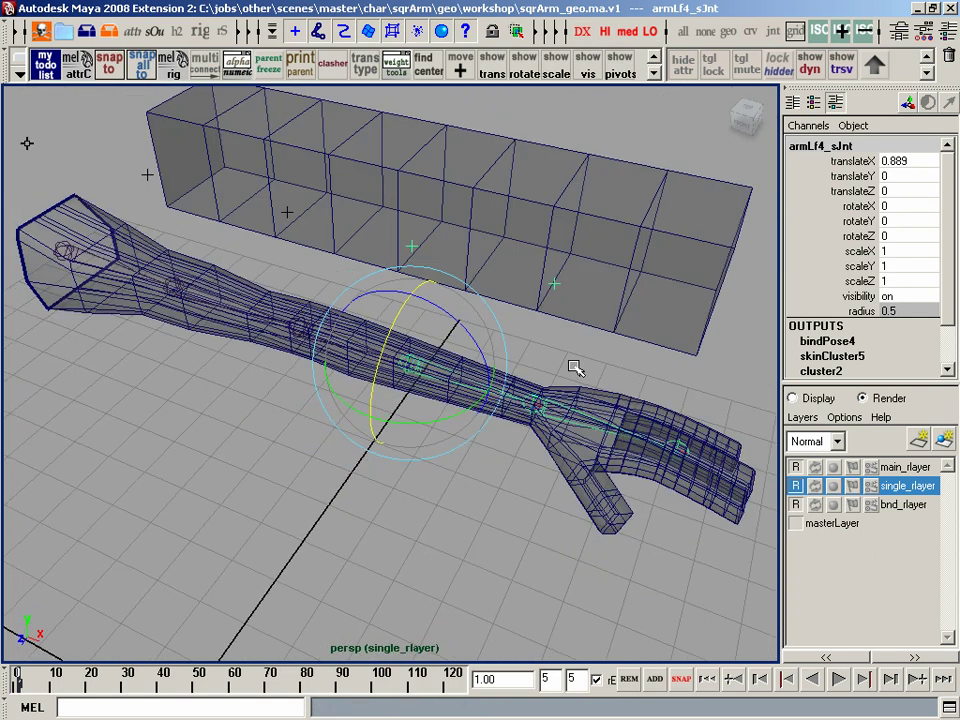
key("z")
key("z")
key("z")
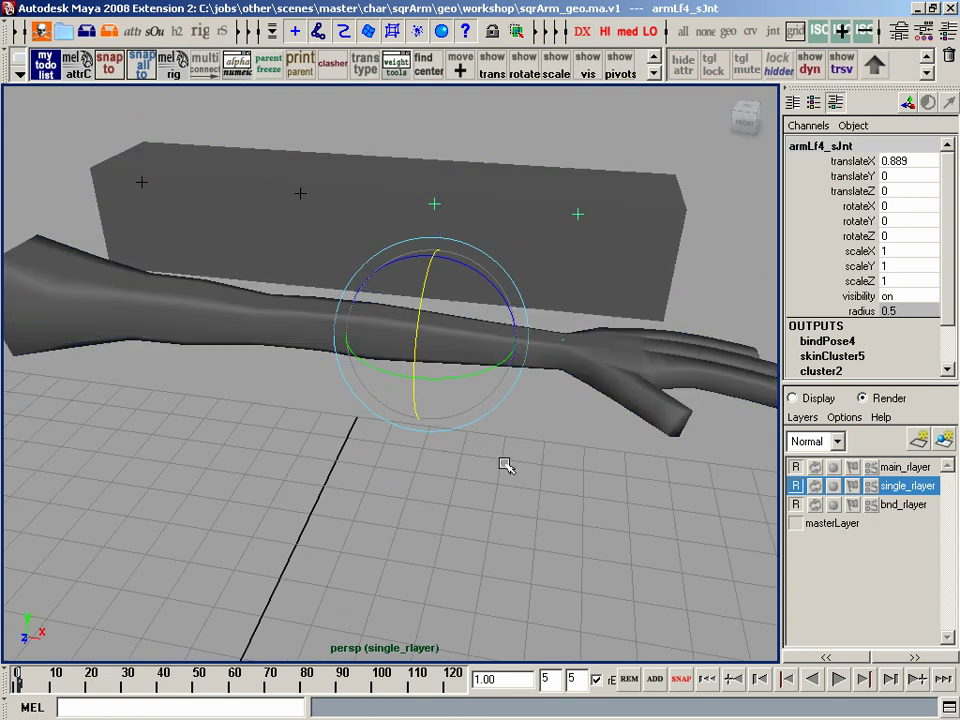
key("z")
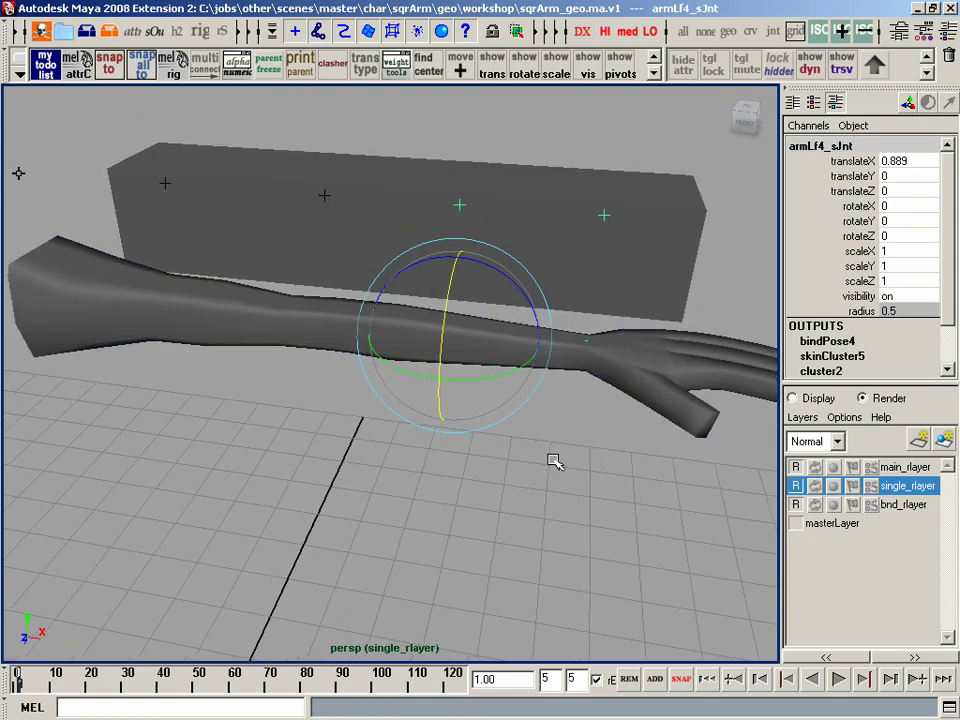
- Switch to bnd_rlayer and examine its multi-joint arm chain by selecting the shoulder, elbow and forearm joints, leaving nothing selected
left_click(897, 506)
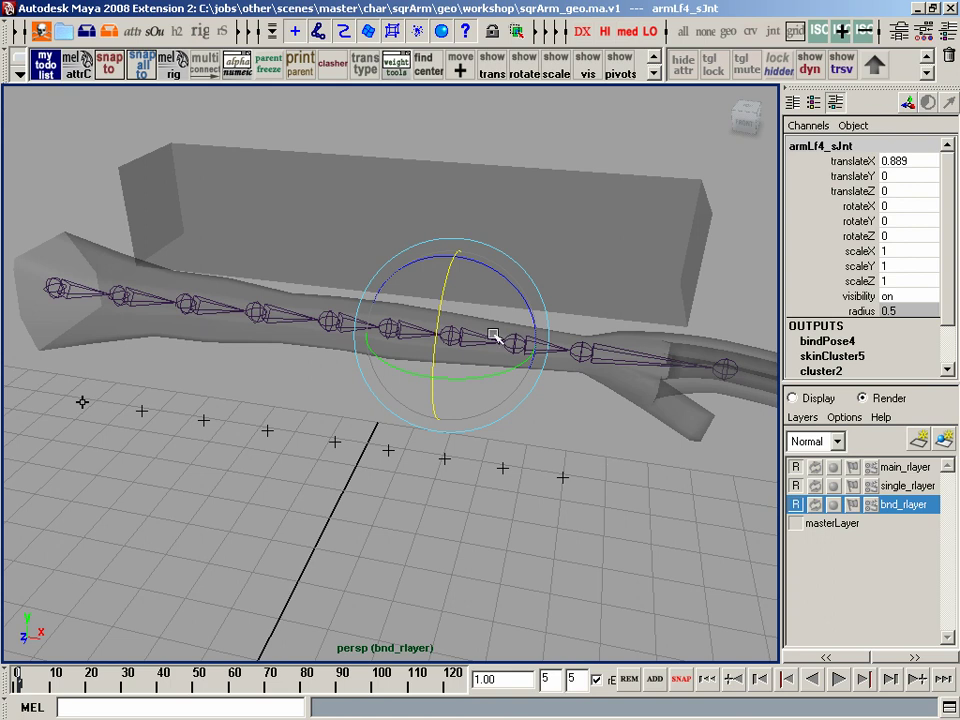
left_click(331, 320)
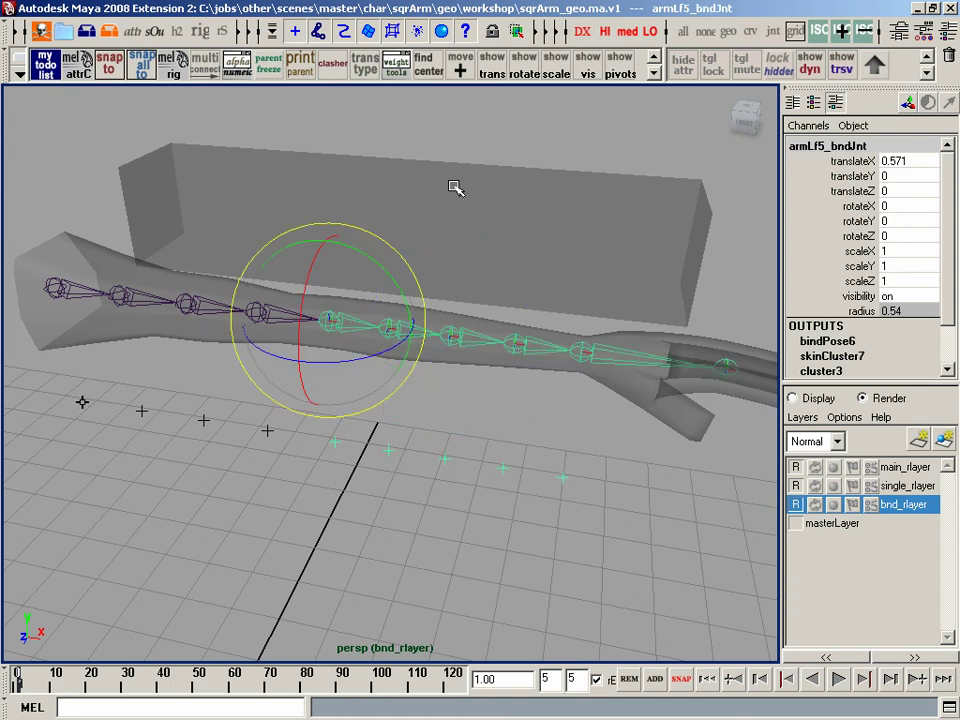
left_click(452, 328)
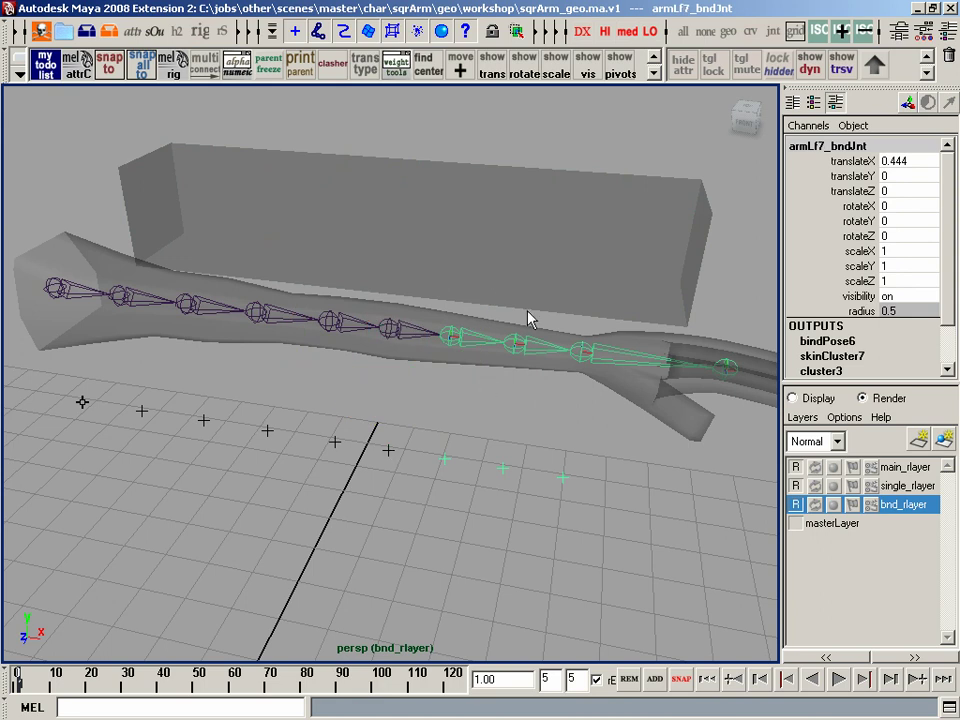
left_click(477, 443)
left_click(57, 289)
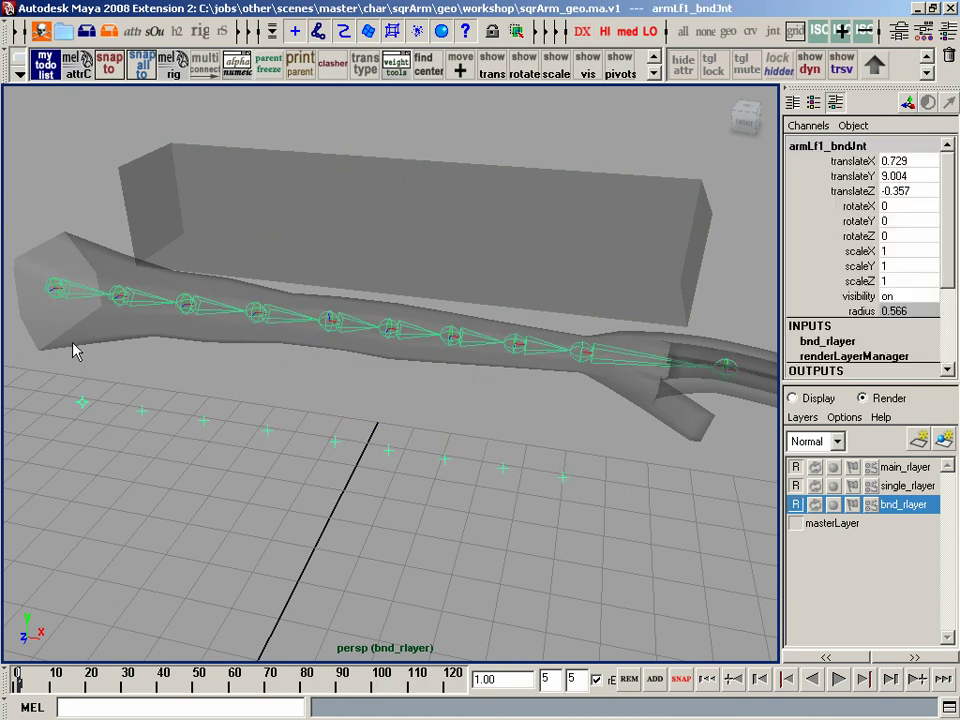
left_click(117, 294)
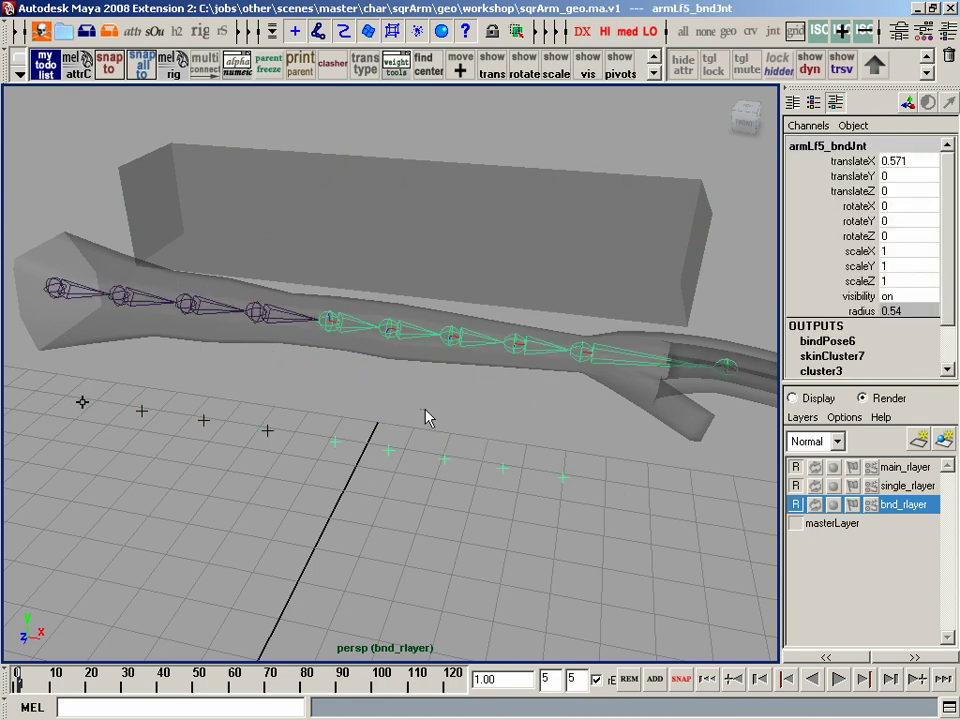
left_click(456, 443)
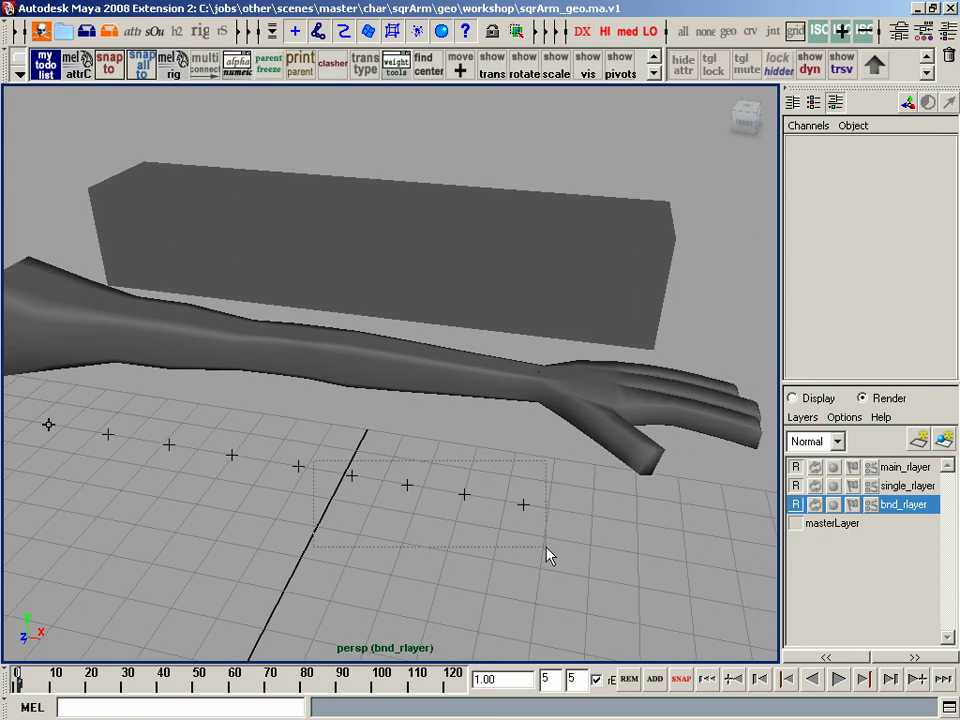
- Select the four forearm joint handles from armLf6_bndJnt to the wrist and twist them together about 24° each around X
left_click_drag(546, 548, 542, 542)
left_click_drag(510, 476, 480, 507, "alt")
key("ctrl+z")
left_click(488, 525)
left_click(505, 516)
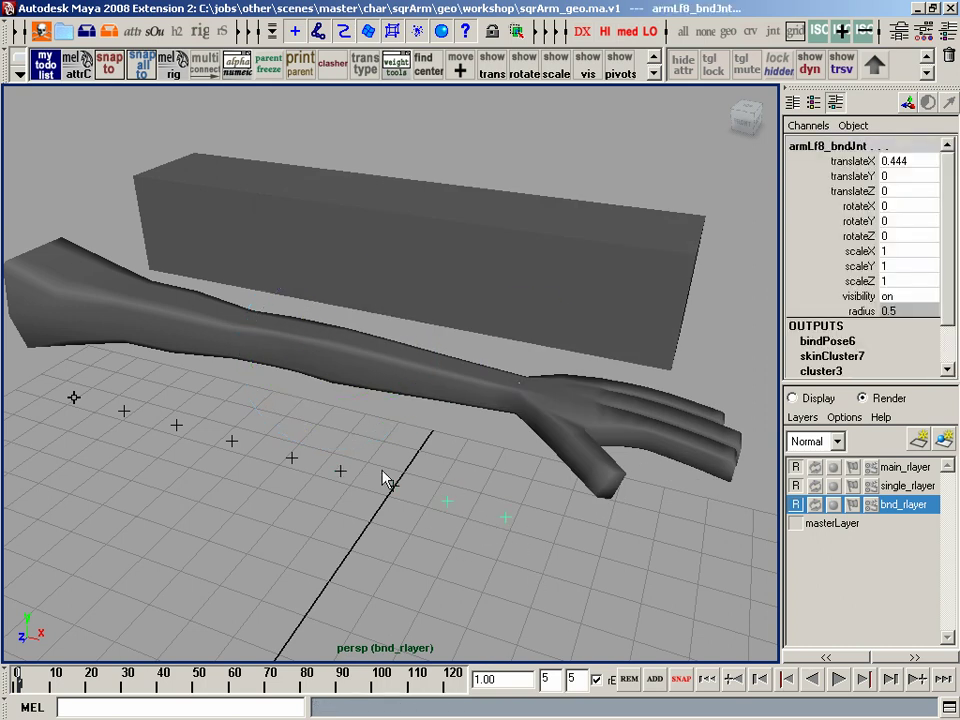
left_click(341, 466)
left_click_drag(327, 316, 455, 462)
left_click_drag(465, 410, 652, 401, "alt")
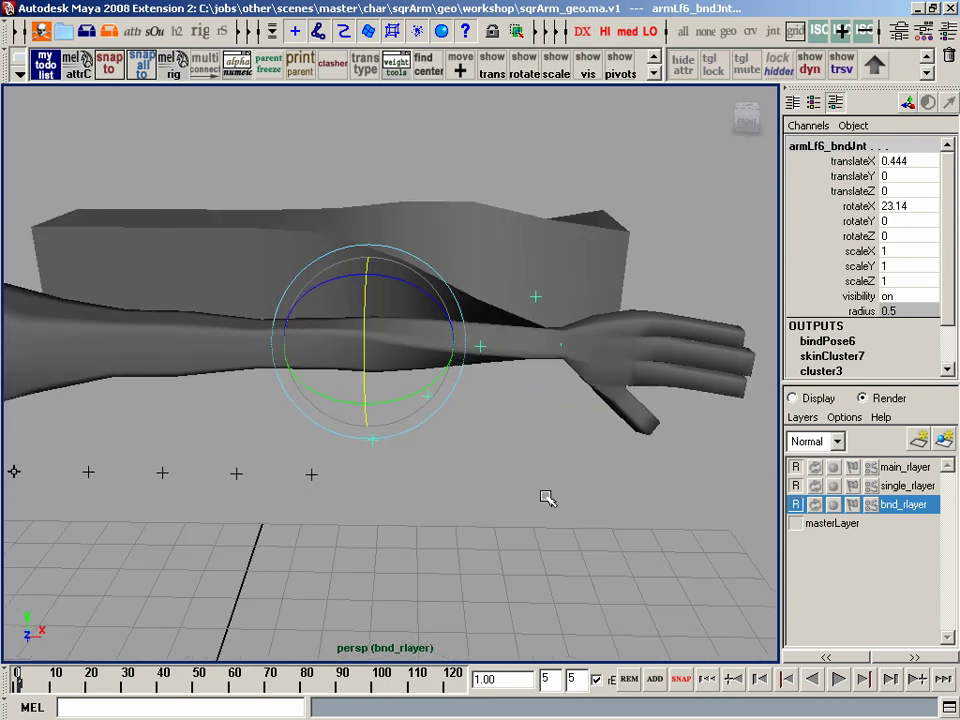
left_click_drag(430, 273, 553, 314, "alt")
left_click_drag(655, 318, 380, 307, "alt")
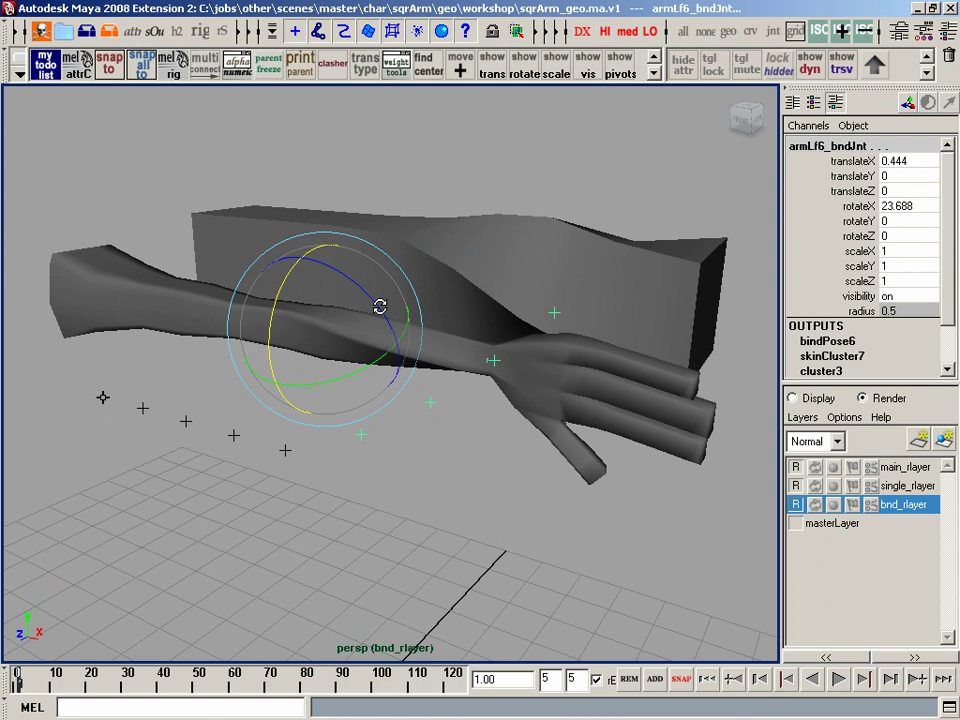
- Set rotateX of the four selected forearm joints to 20, check the twist from several sides, and undo the rotations to the rest pose
left_click(926, 203)
type("20")
key("Return")
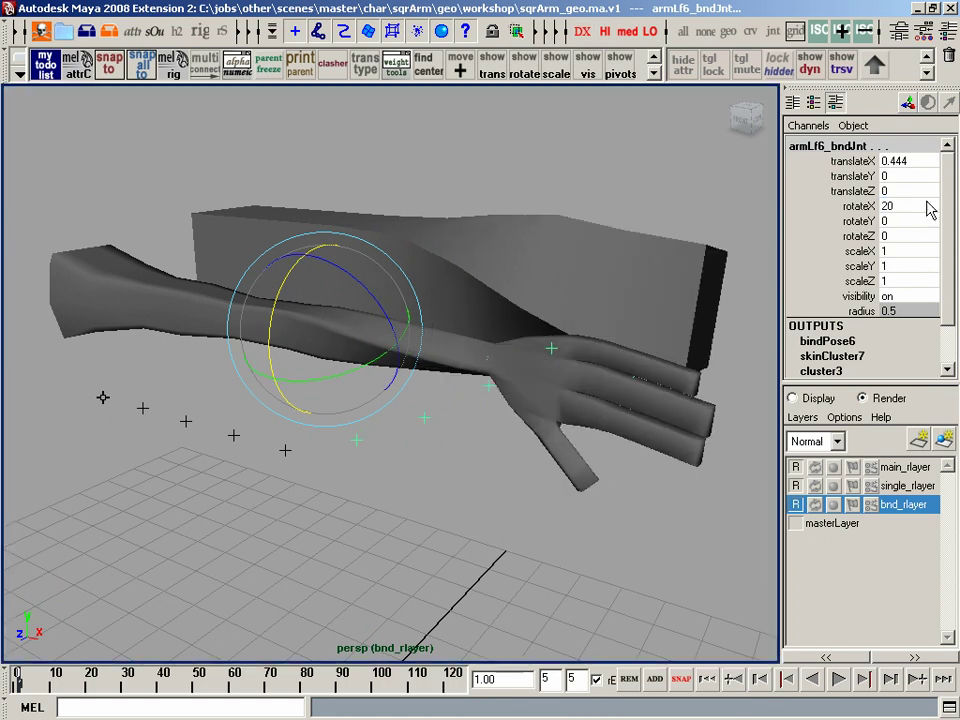
left_click_drag(463, 432, 428, 400, "alt")
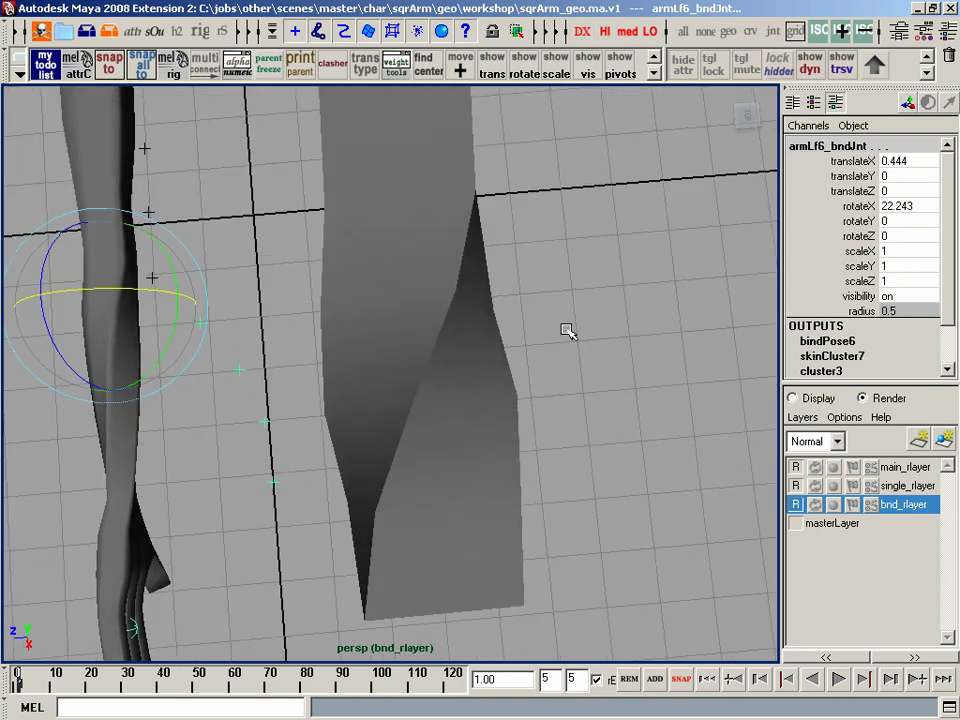
left_click_drag(567, 331, 509, 384, "alt")
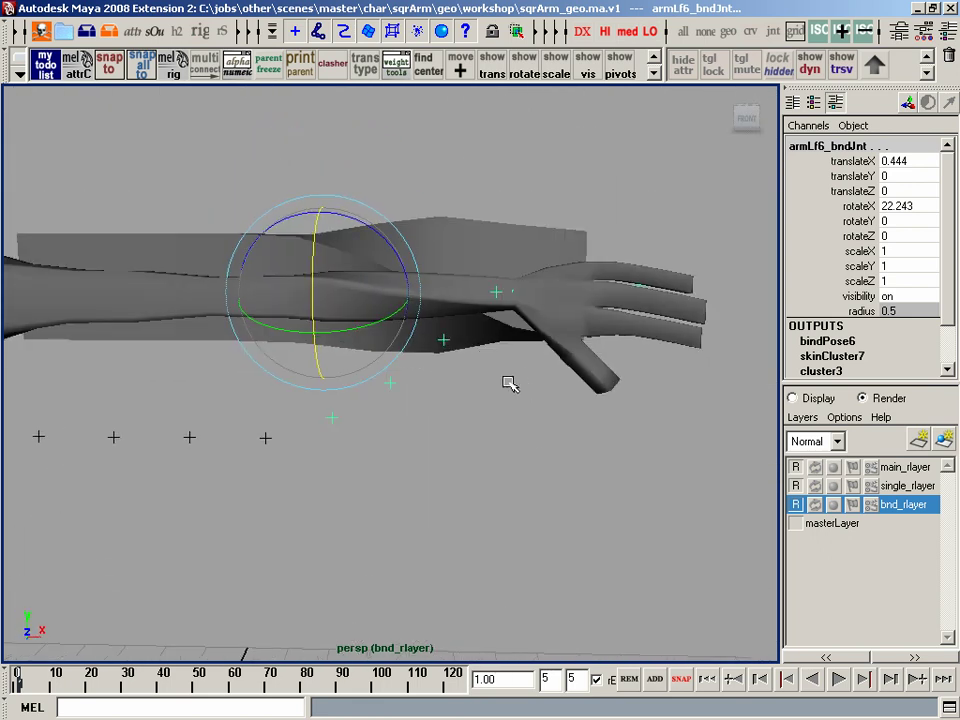
key("z")
key("z")
key("z")
key("z")
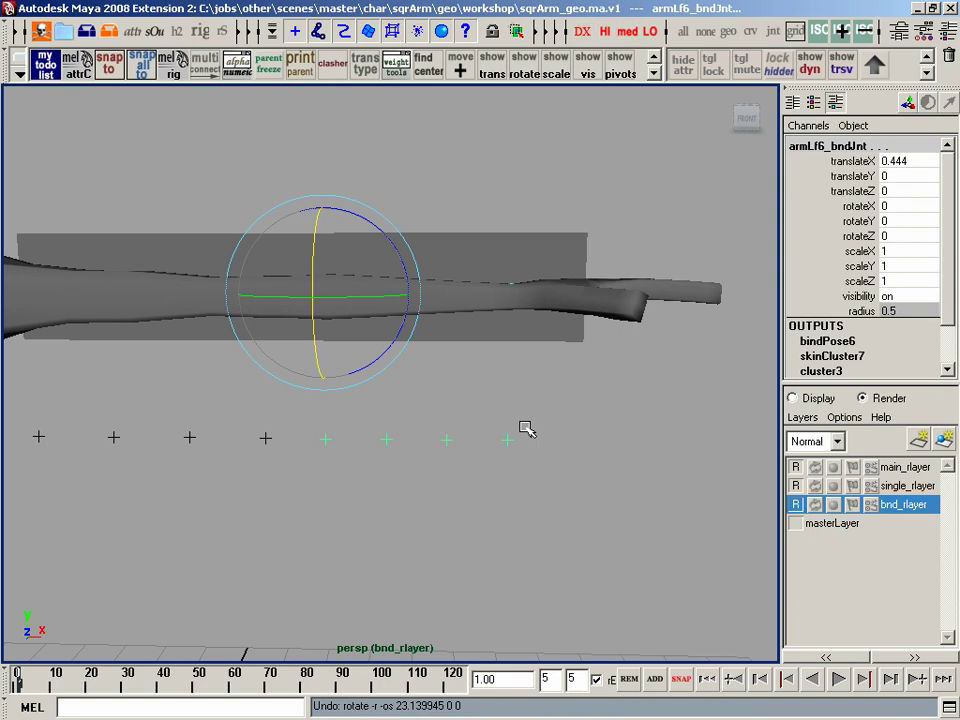
- Select the wrist joint armLf9_bndJnt, test bending the hand with trial rotations, including about 25° around Z, and undo each one
left_click(546, 427)
left_click_drag(546, 427, 588, 334, "alt")
left_click_drag(509, 474, 505, 478)
left_click_drag(505, 478, 527, 438, "alt")
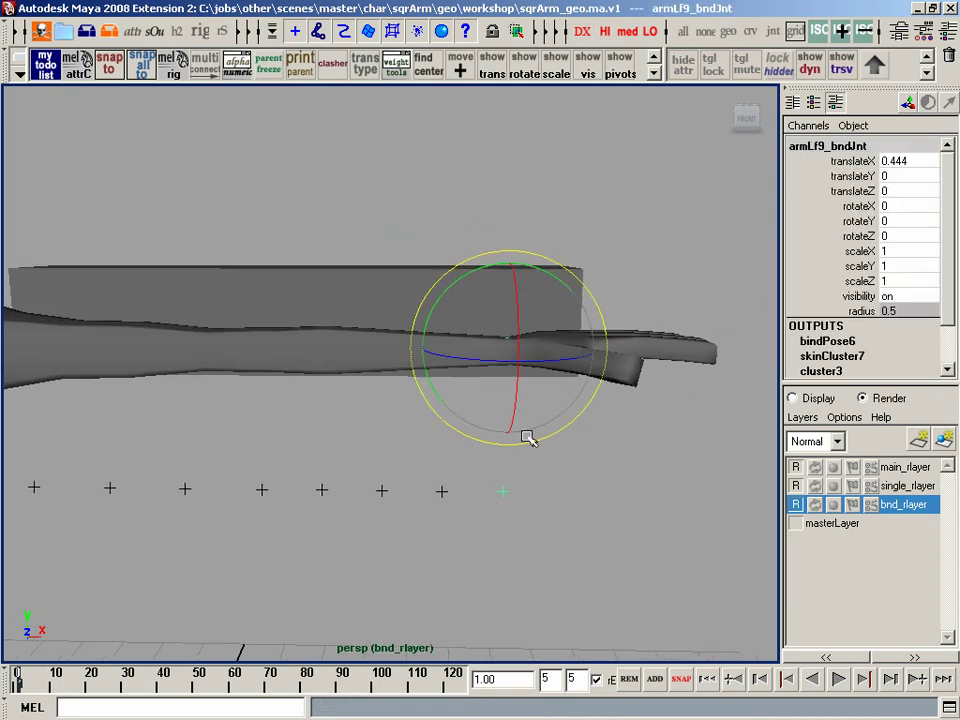
left_click_drag(563, 289, 445, 238)
left_click_drag(445, 238, 594, 390, "alt")
key("z")
left_click_drag(583, 444, 429, 452)
key("z")
key("z")
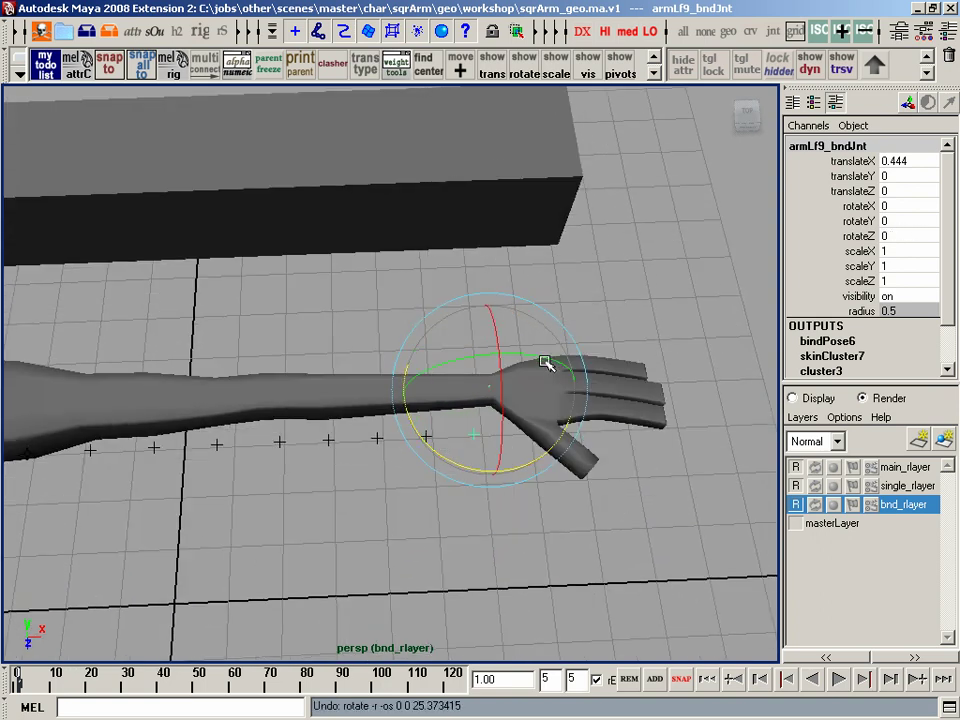
mouse_move(546, 364)
left_mouse_down()
mouse_move(466, 347)
mouse_move(596, 388)
mouse_move(556, 356)
left_mouse_up()
key("z")
left_click(606, 301)
- Select the four forearm joints from armLf6_bndJnt to the wrist, twist them together around X, and leave nothing selected
left_click_drag(430, 490, 577, 495, "alt")
left_click(489, 462)
left_click_drag(457, 418, 490, 458)
left_click_drag(411, 414, 429, 452)
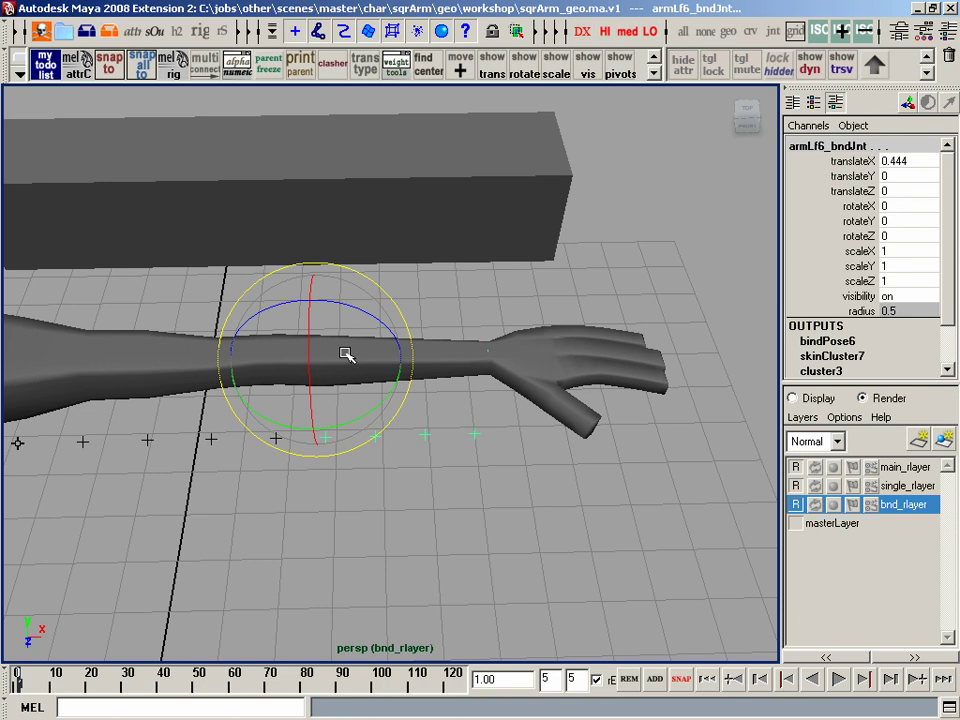
left_click_drag(310, 323, 313, 362)
left_click(543, 452)
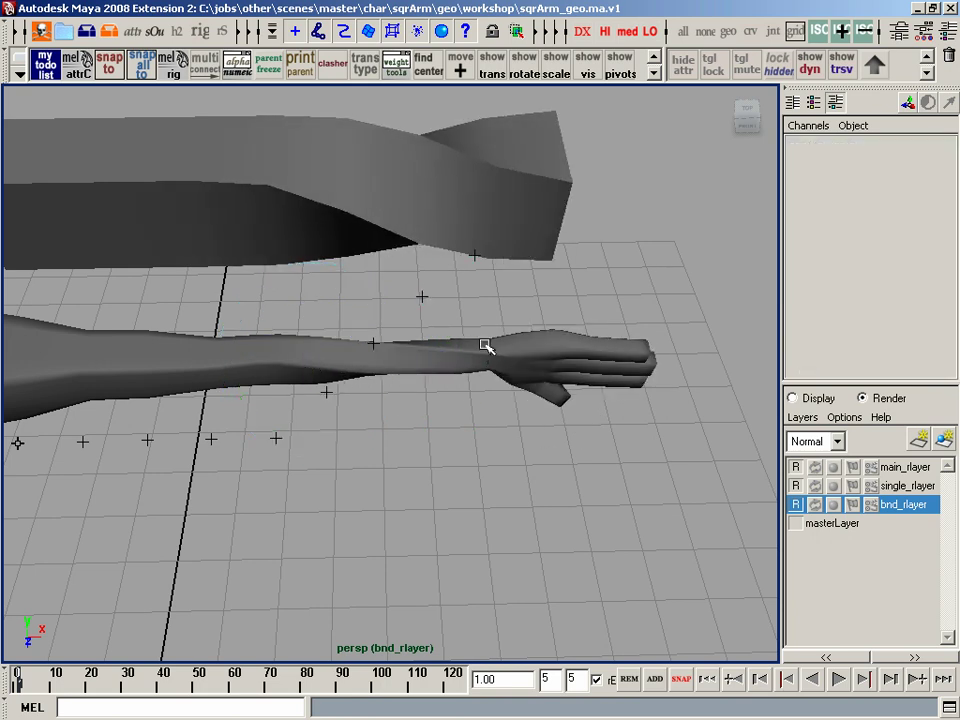
- Bend the hand at the wrist joint armLf9_bndJnt to about 13° in X, 65° in Y and 35° in Z
left_click(423, 297)
left_click_drag(475, 219, 482, 272)
key("z")
left_click_drag(450, 204, 496, 278)
left_click_drag(548, 425, 500, 392)
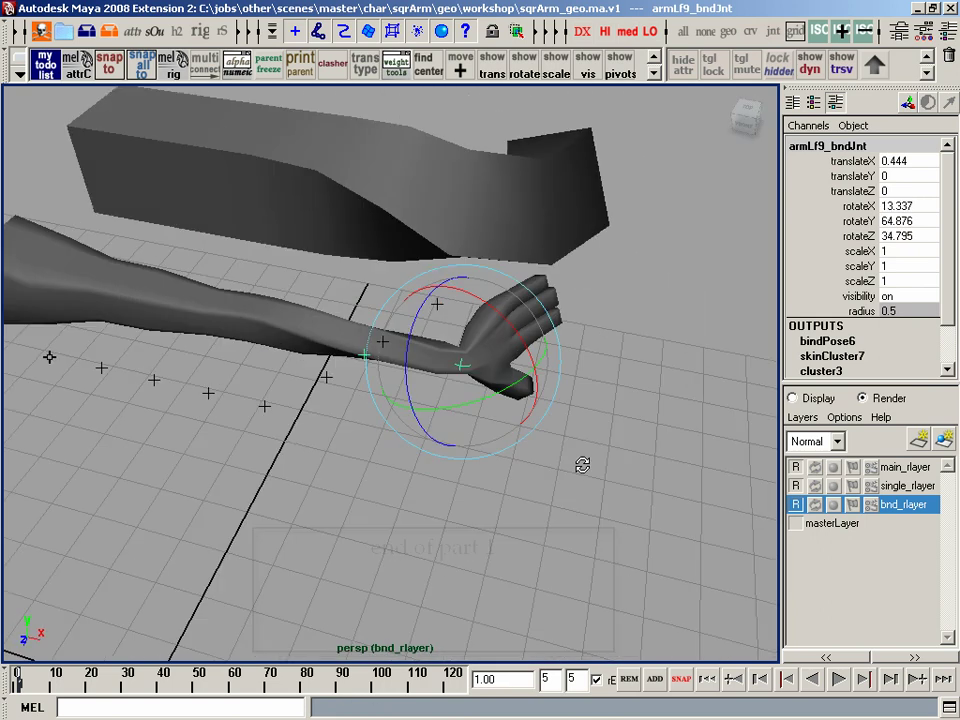